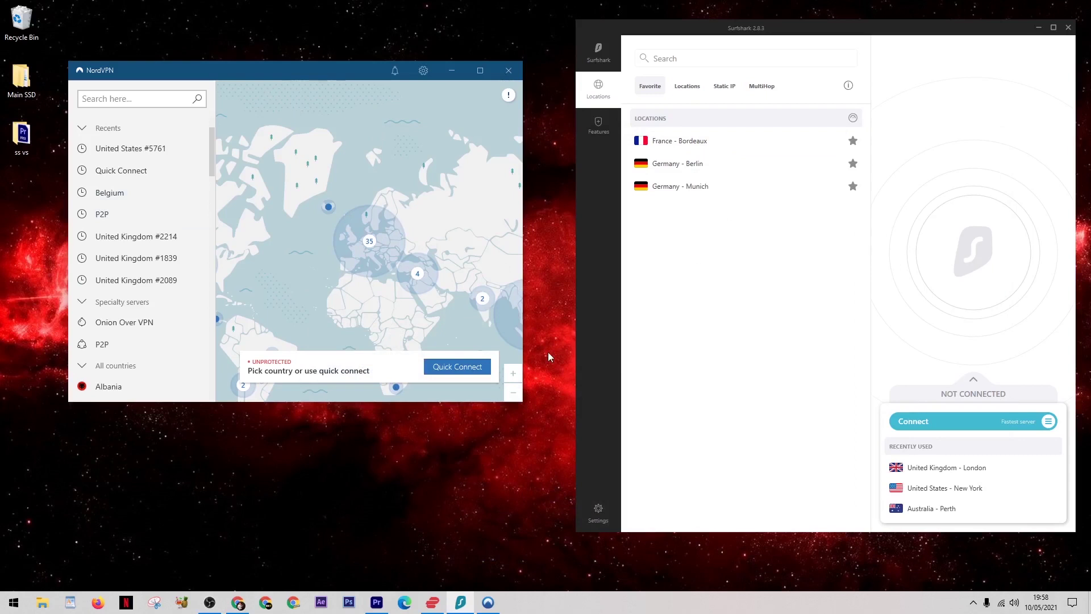
# Run the Google speed test without a VPN, then Quick Connect NordVPN to United Kingdom #1901
pyautogui.click(245, 602)
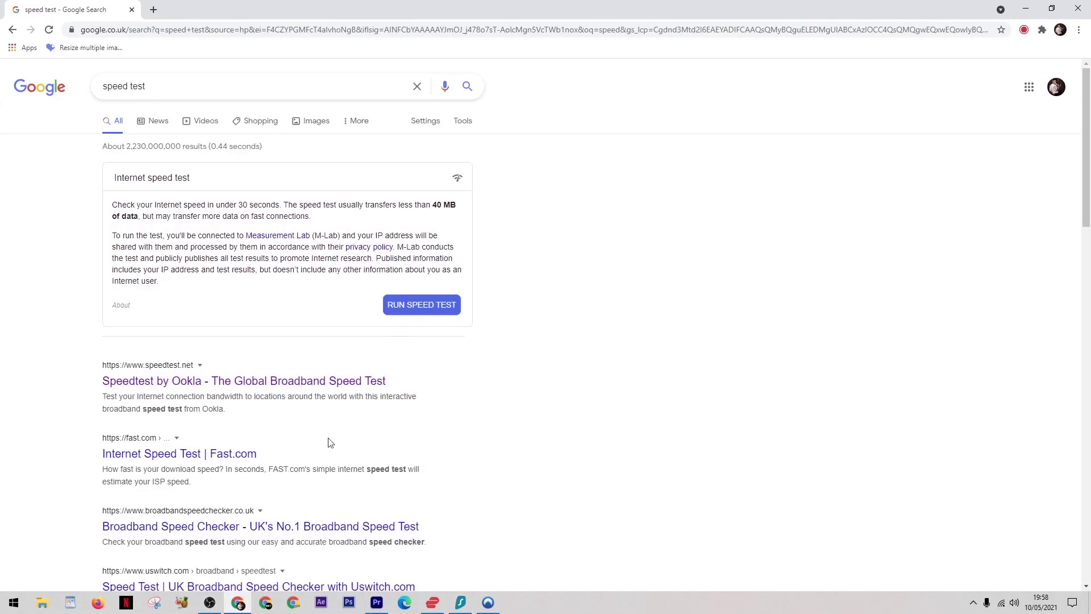
pyautogui.click(407, 305)
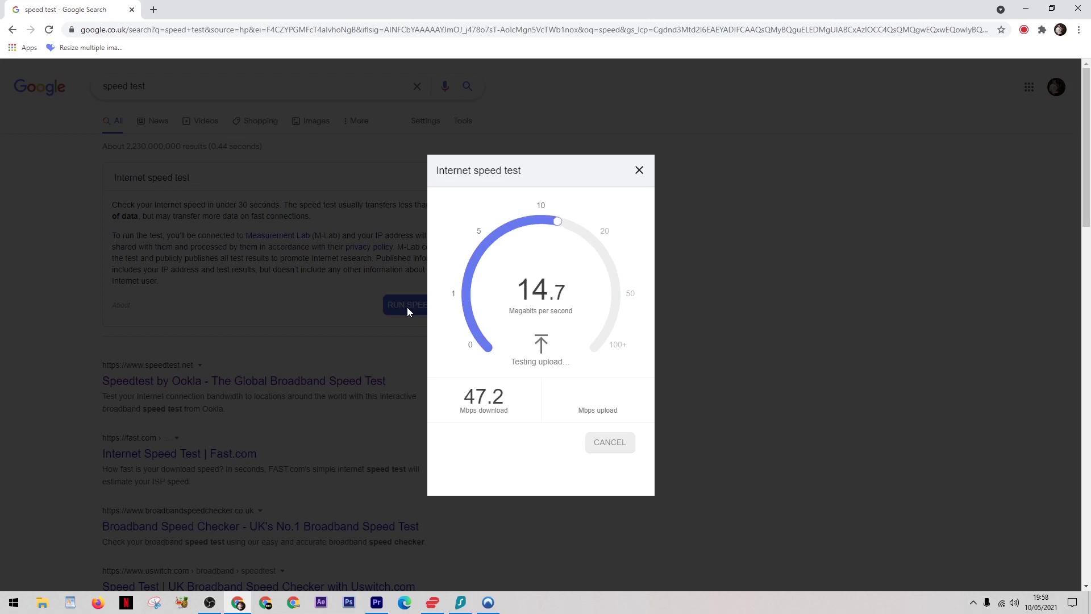
pyautogui.click(640, 171)
pyautogui.click(1026, 8)
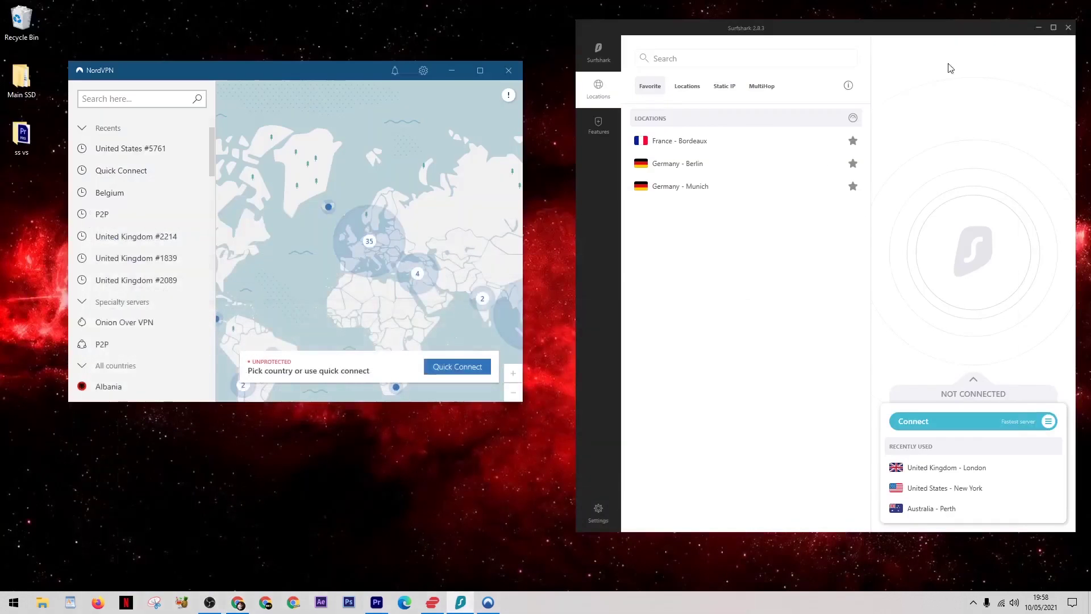
pyautogui.click(435, 370)
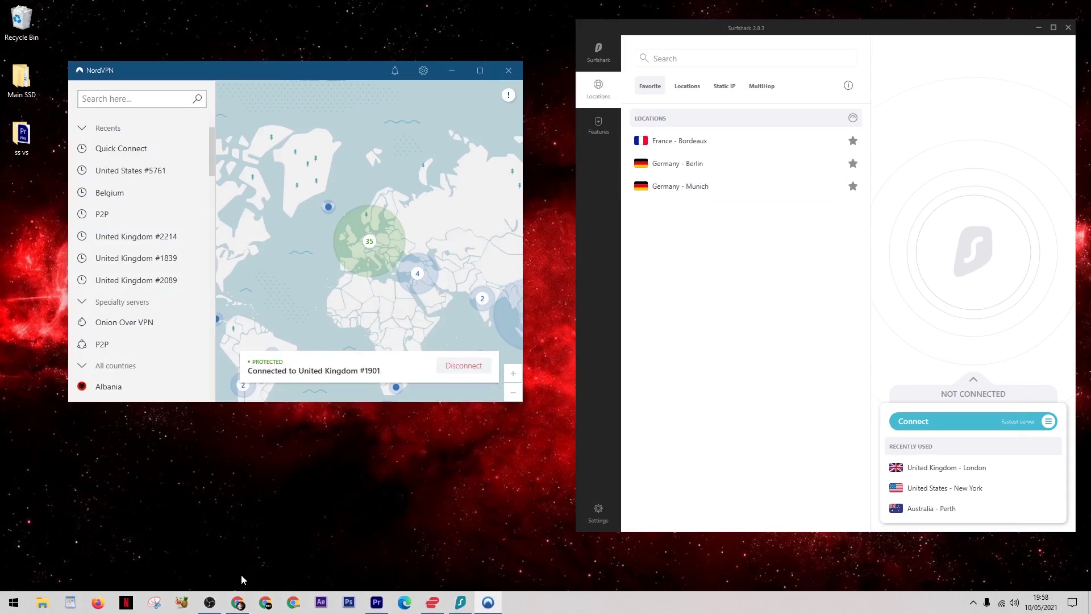
# Rerun the Google speed test over NordVPN, measuring 46.3 Mbps download
pyautogui.click(237, 603)
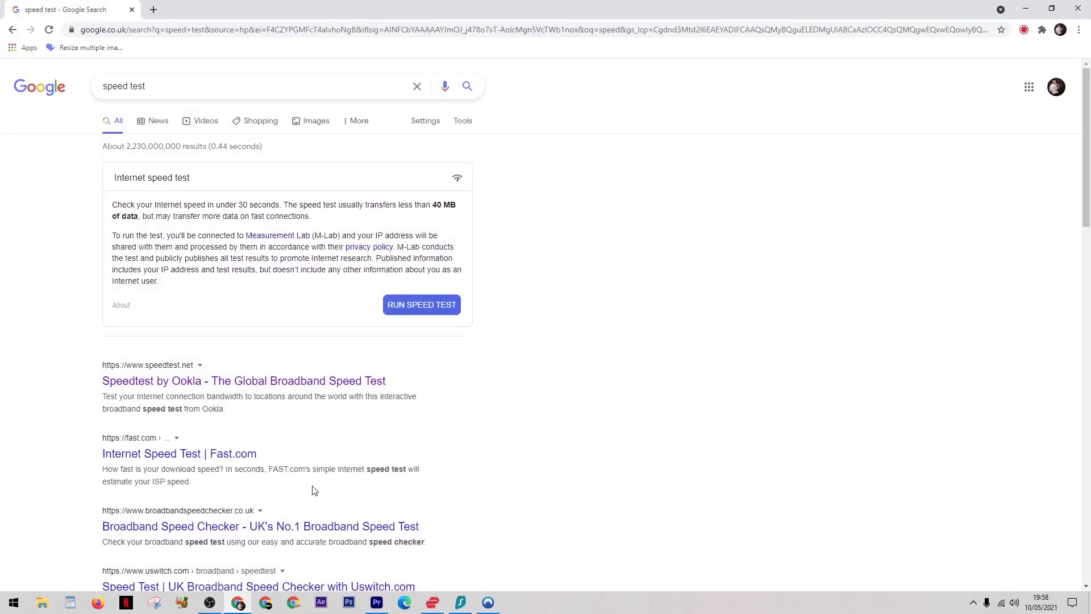
pyautogui.click(408, 307)
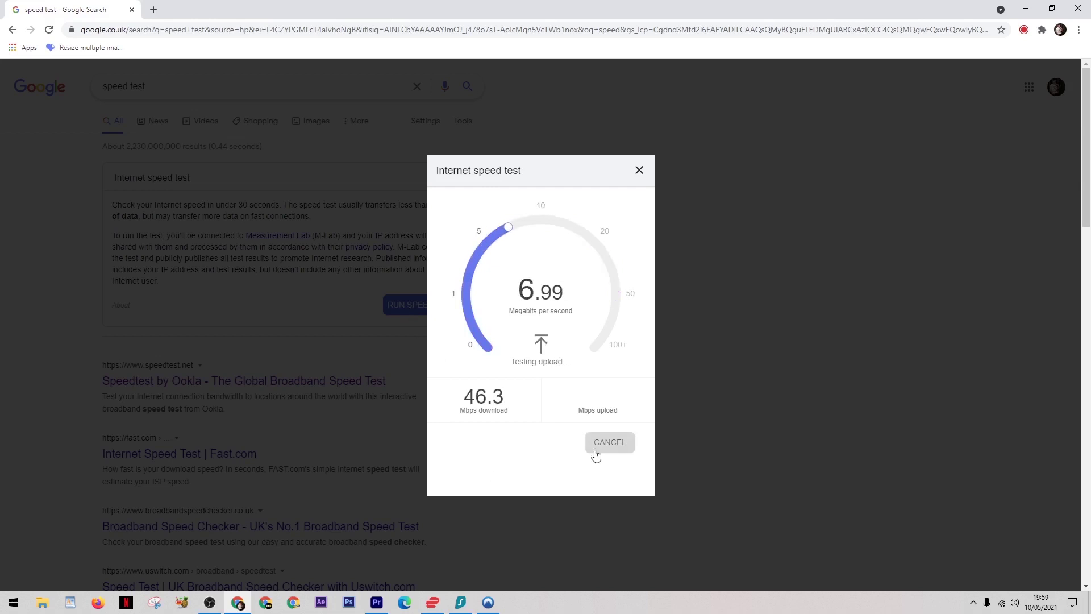
pyautogui.click(639, 171)
pyautogui.click(1026, 11)
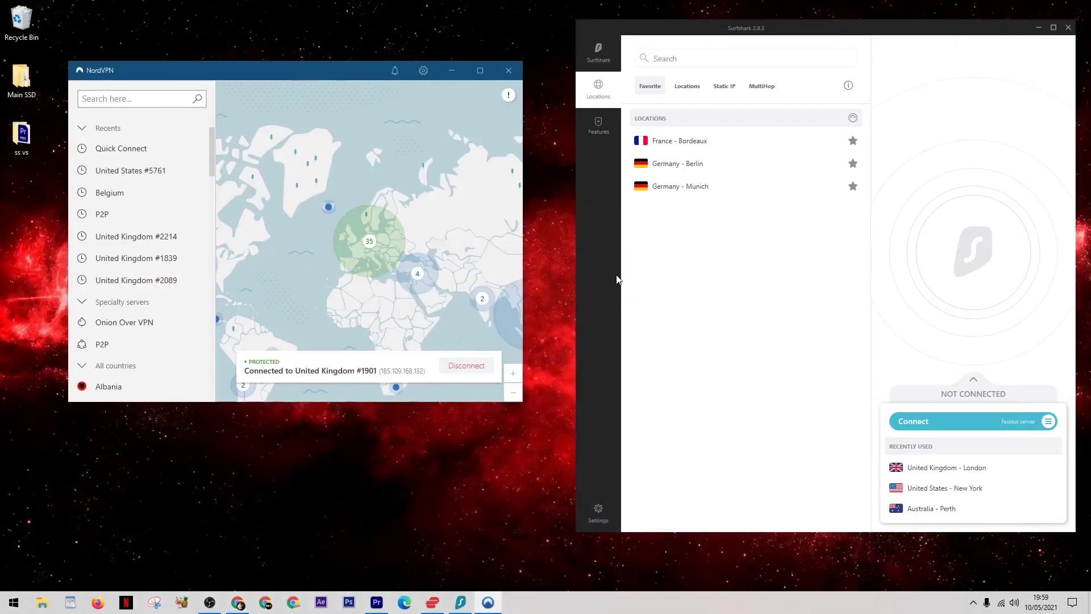
# Disconnect NordVPN, connect Surfshark to United Kingdom - London, and reopen the speed test page
pyautogui.click(468, 368)
pyautogui.click(530, 452)
pyautogui.click(916, 420)
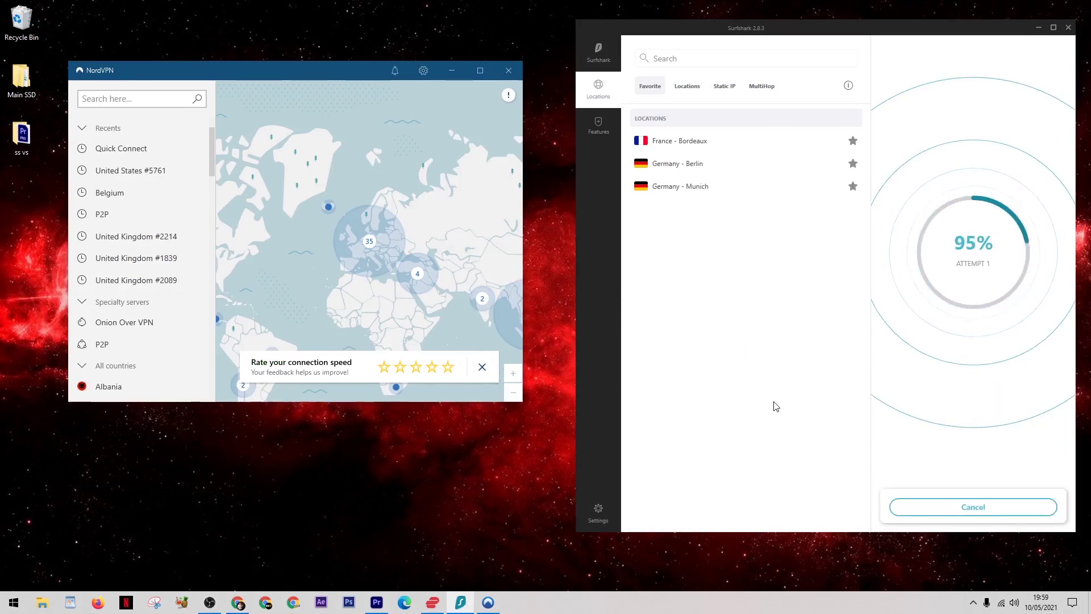
pyautogui.click(239, 603)
# Speed-test Surfshark's London server at 42.8 Mbps download, then disconnect Surfshark
pyautogui.click(427, 309)
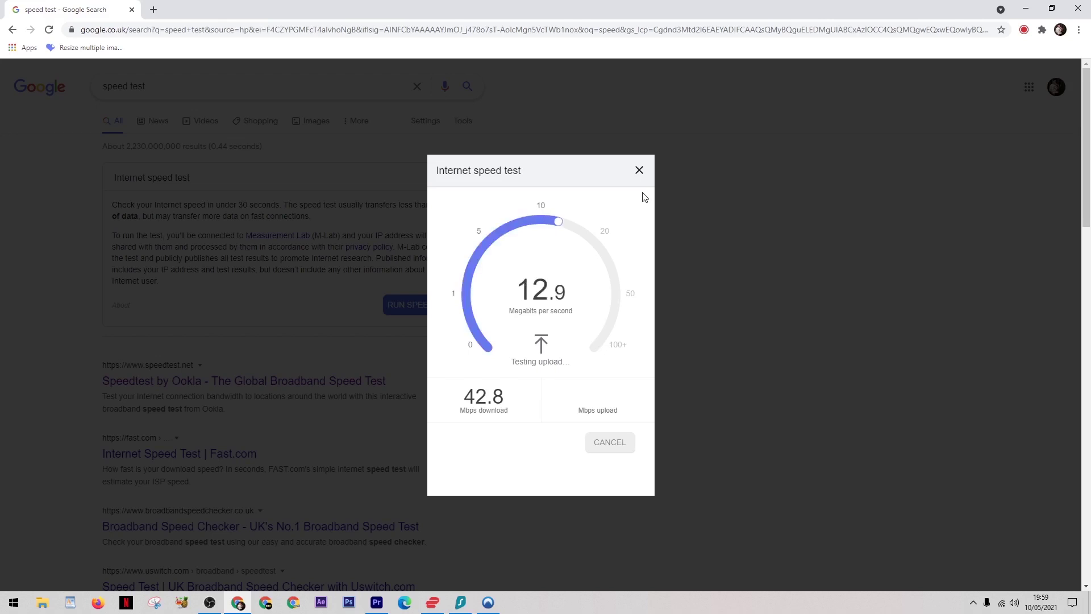
pyautogui.click(639, 171)
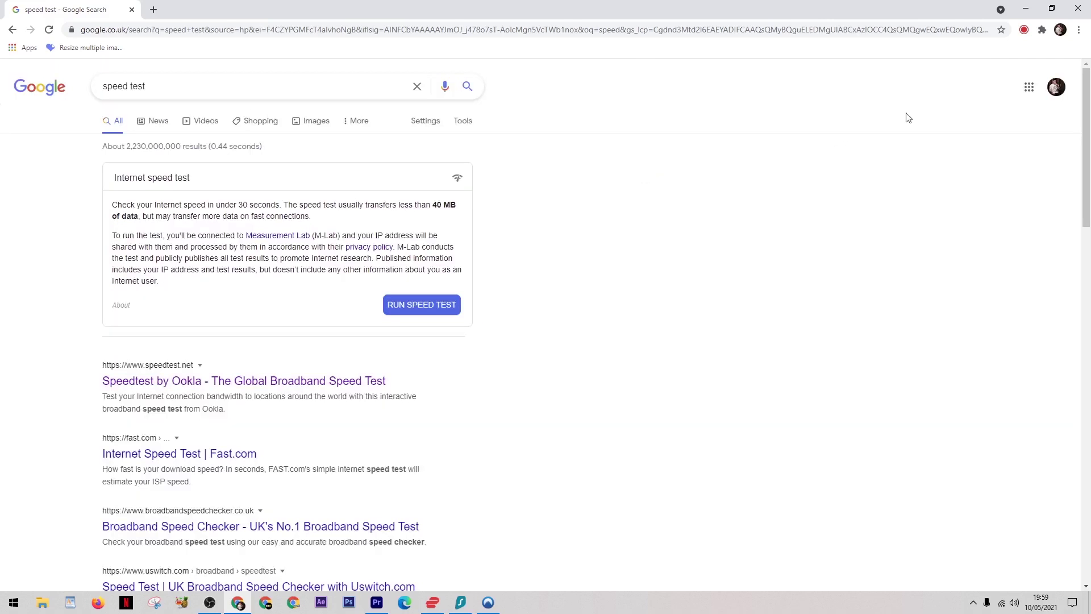
pyautogui.click(1026, 12)
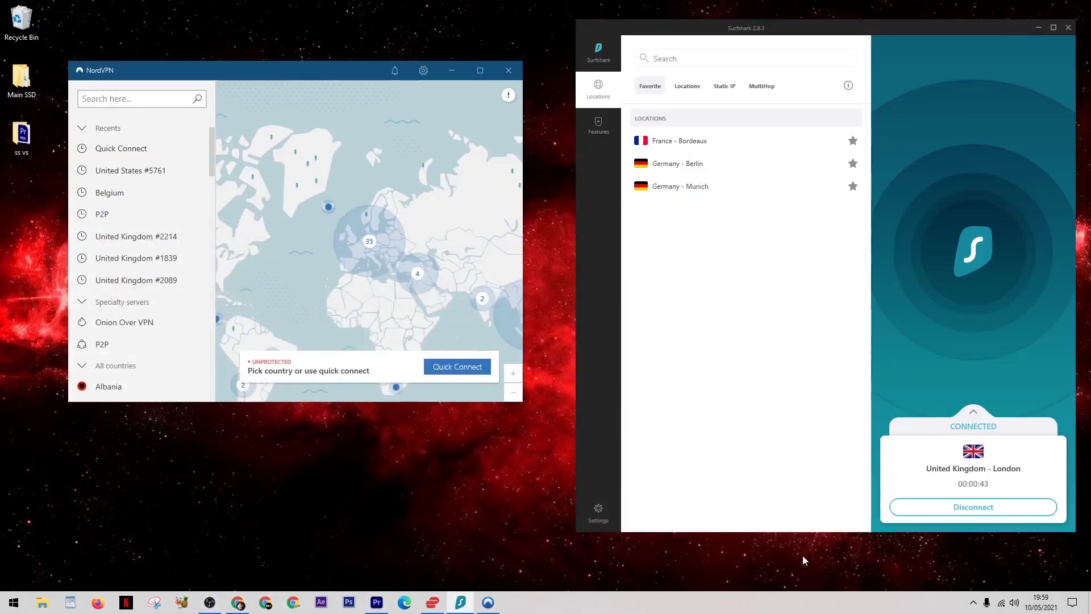
pyautogui.click(907, 512)
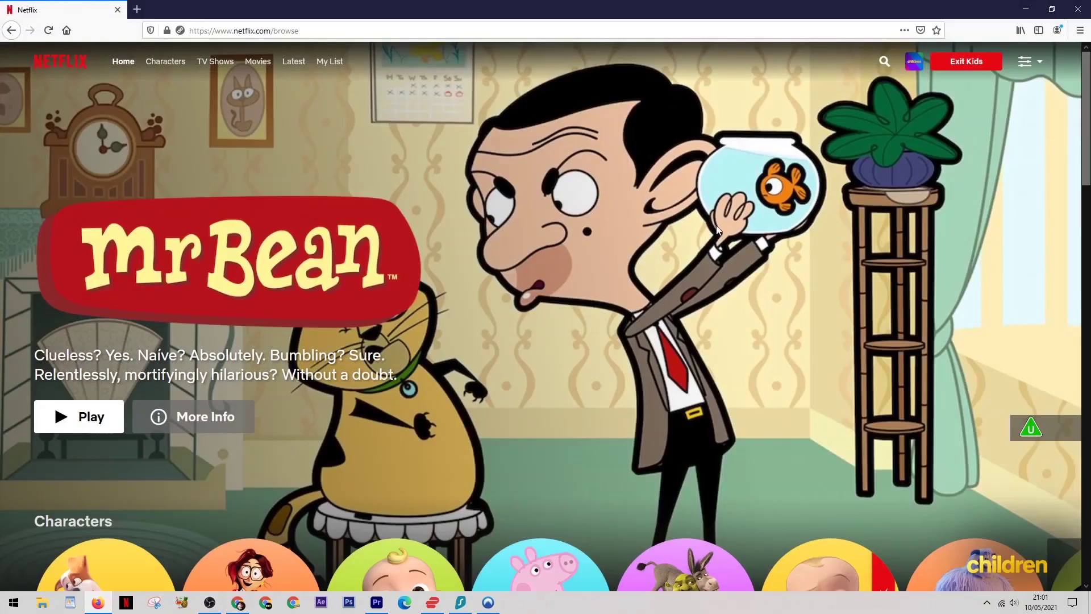
# Search Netflix for 'scooby doo' without a VPN, then connect NordVPN to United States #5761
pyautogui.click(884, 61)
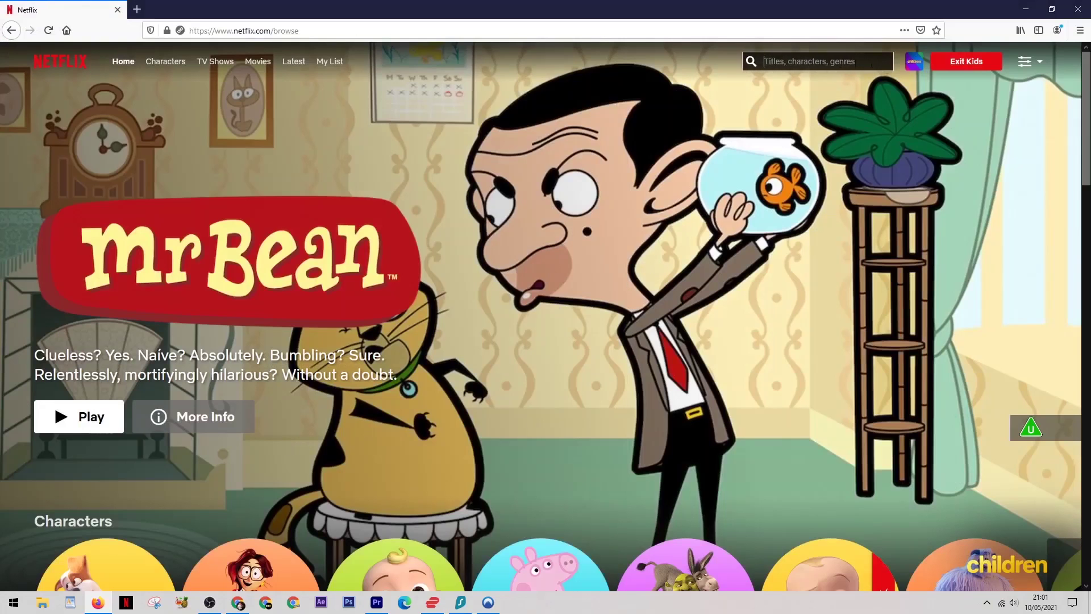
pyautogui.rightClick(821, 62)
pyautogui.click(837, 120)
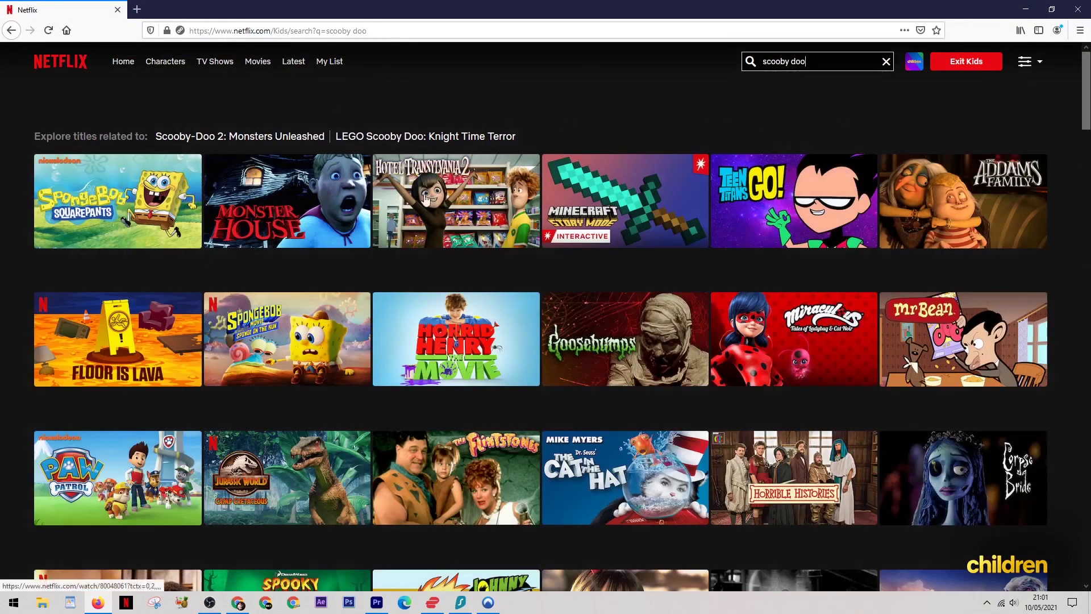
pyautogui.click(1079, 12)
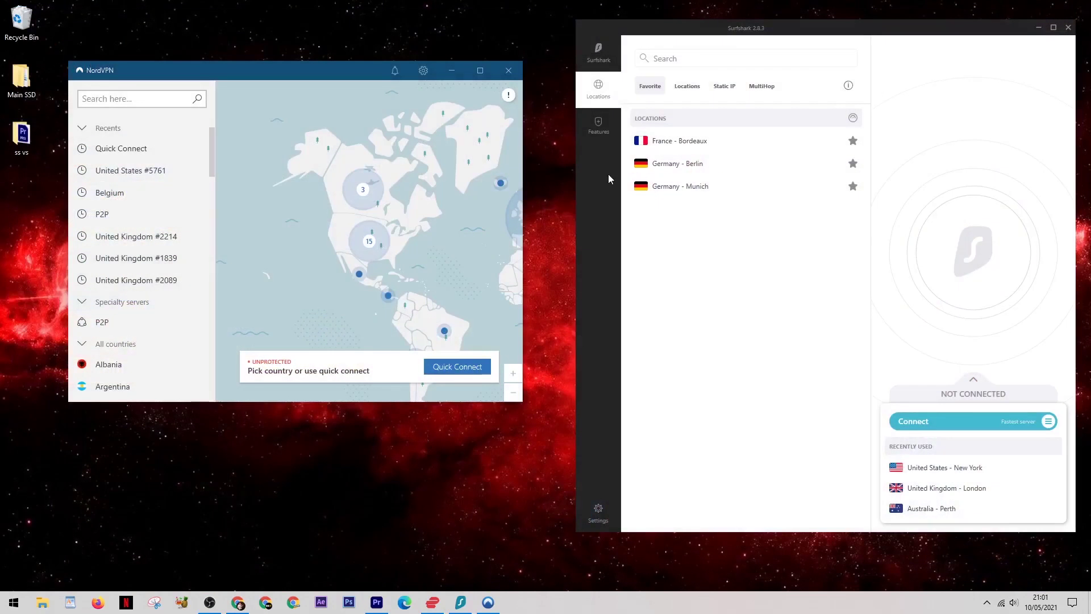
pyautogui.click(146, 171)
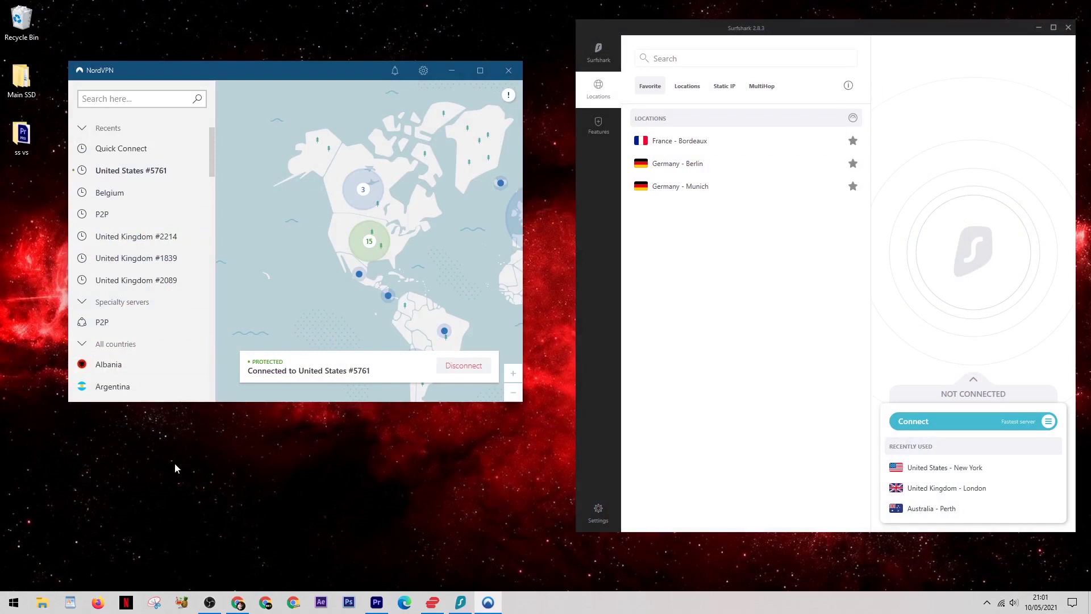
# Over NordVPN's US server, search Netflix for 'scooby doo' and skip through Scooby-Doo! Mystery Incorporated past 1:47
pyautogui.click(98, 601)
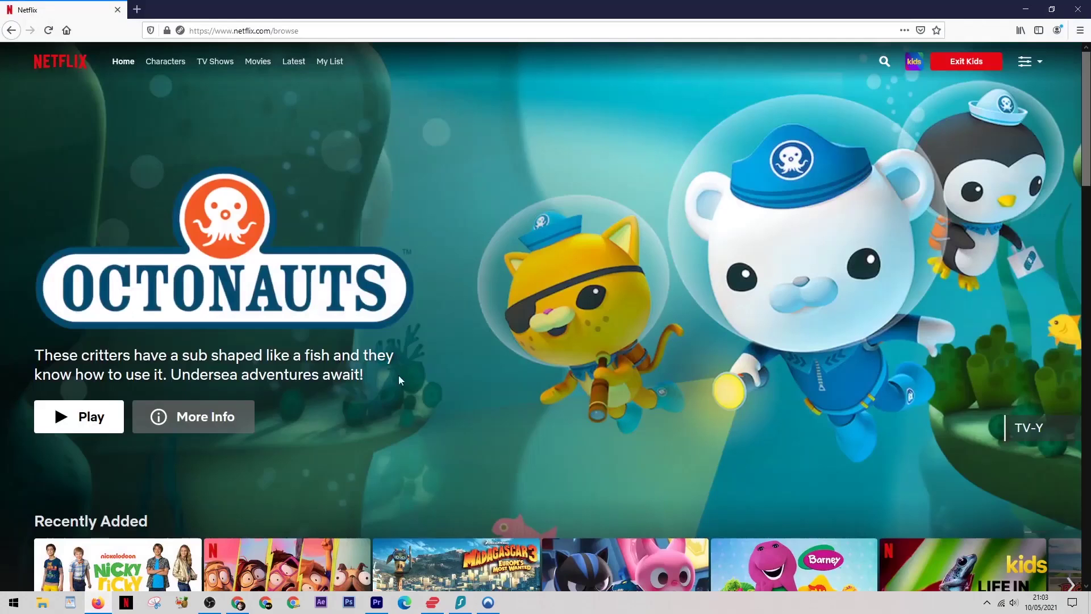
pyautogui.click(879, 68)
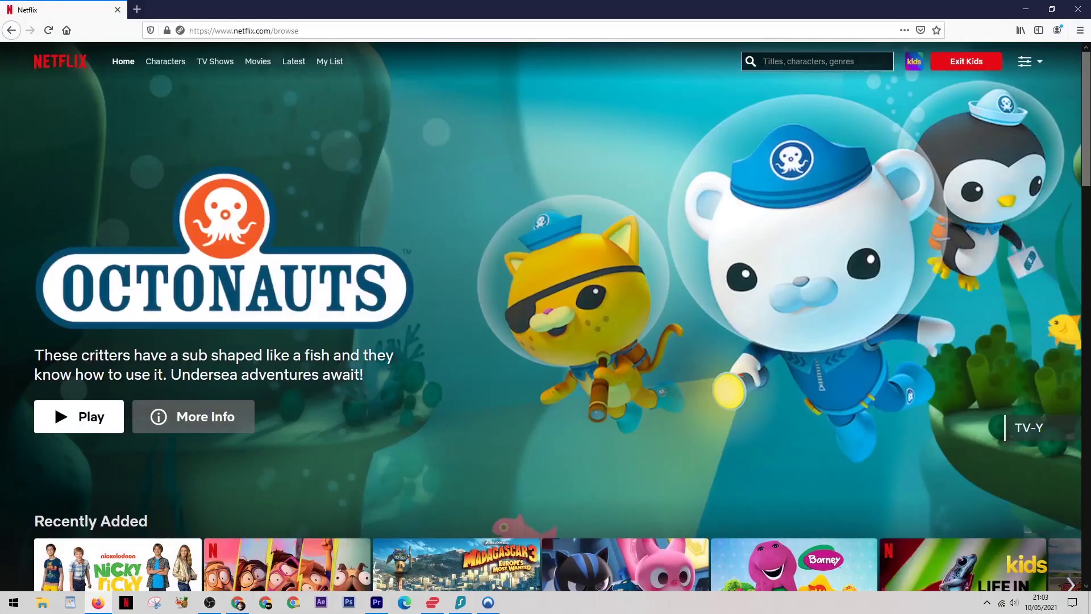
pyautogui.rightClick(785, 67)
pyautogui.click(811, 128)
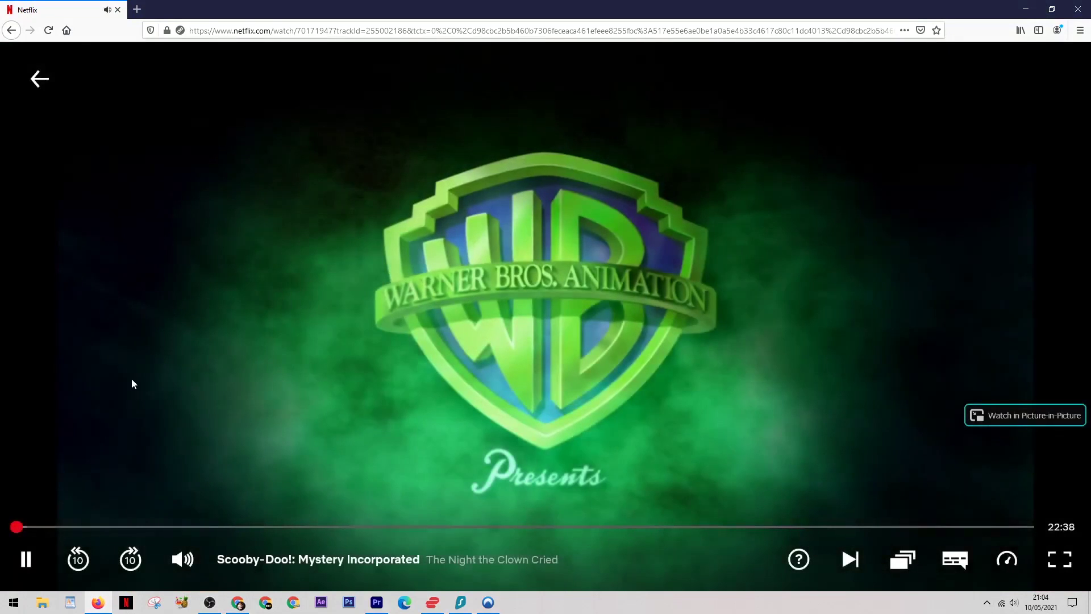
pyautogui.click(97, 526)
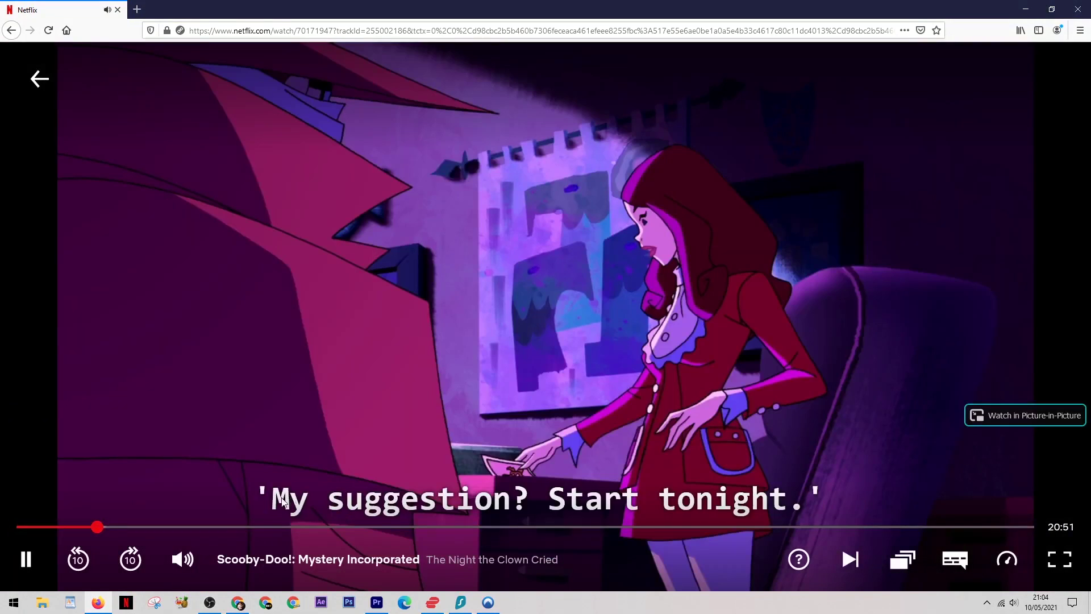
pyautogui.click(728, 527)
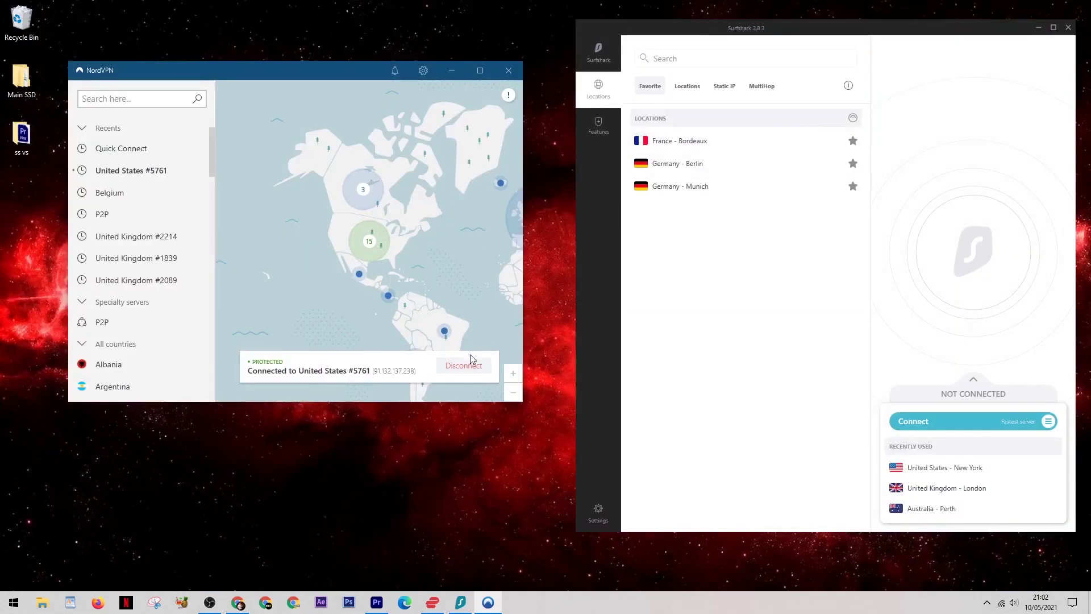
# Disconnect NordVPN, connect Surfshark to United States - New York, and return to Netflix Kids in Firefox
pyautogui.click(463, 366)
pyautogui.click(507, 449)
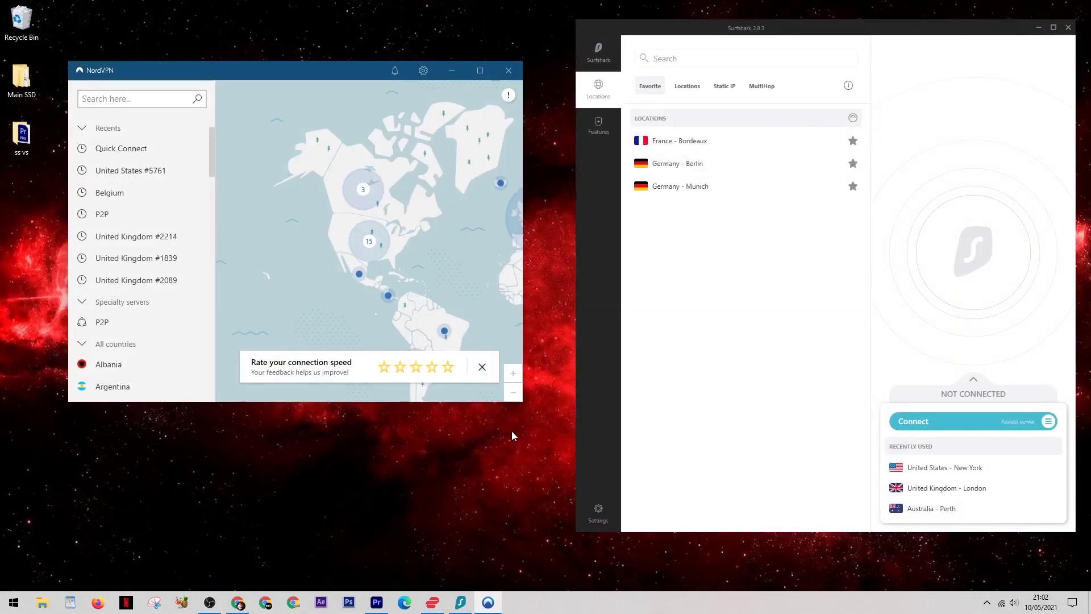
pyautogui.click(949, 468)
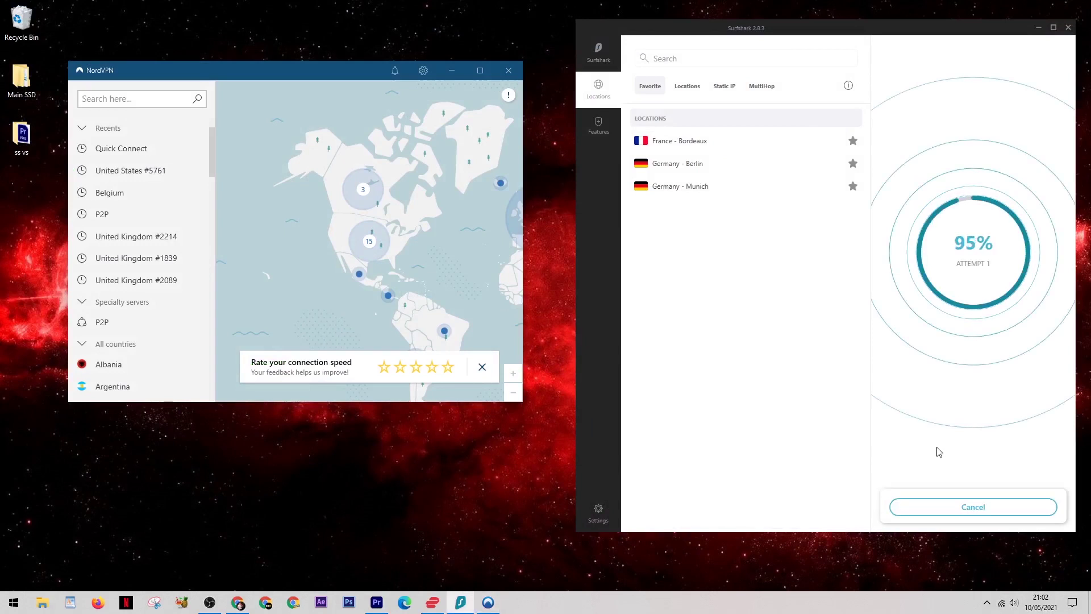
pyautogui.click(101, 603)
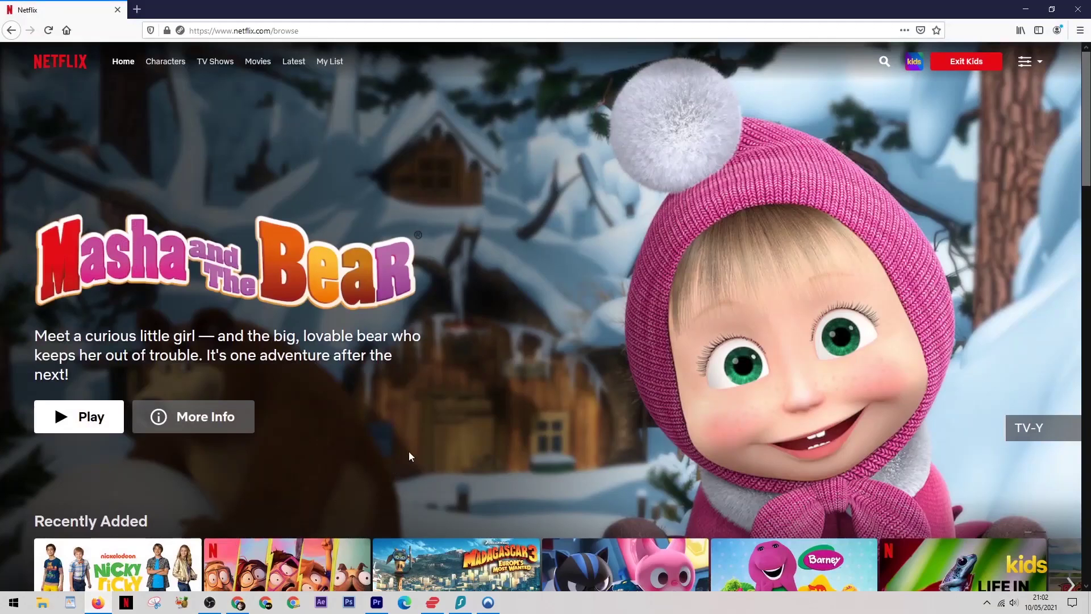
# Search Netflix for 'scooby doo' and play Scooby-Doo!: Mystery Incorporated over Surfshark's New York server
pyautogui.click(884, 61)
pyautogui.rightClick(809, 64)
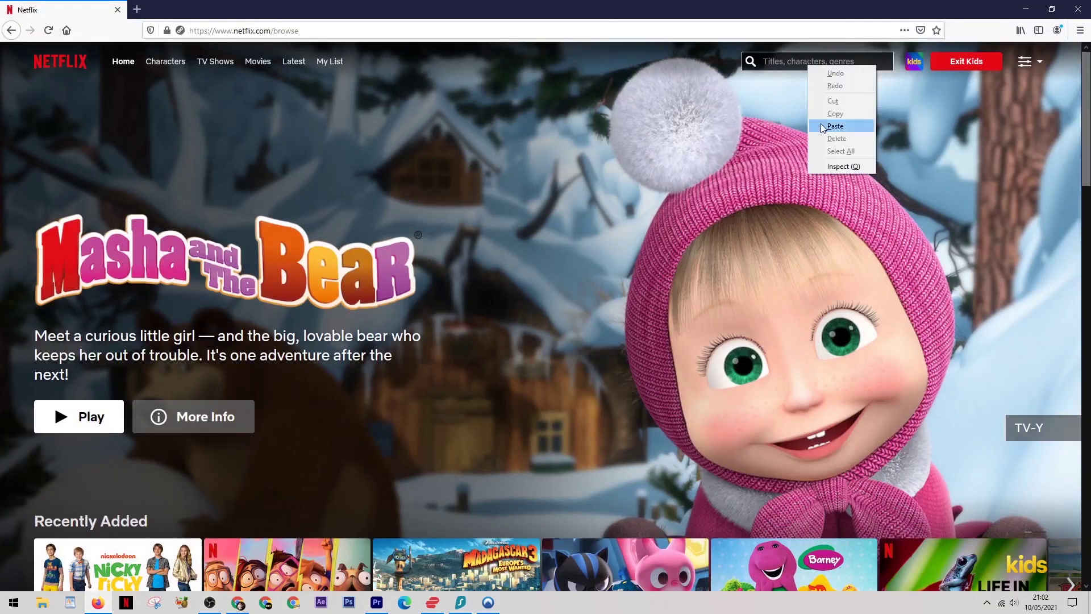
pyautogui.click(819, 125)
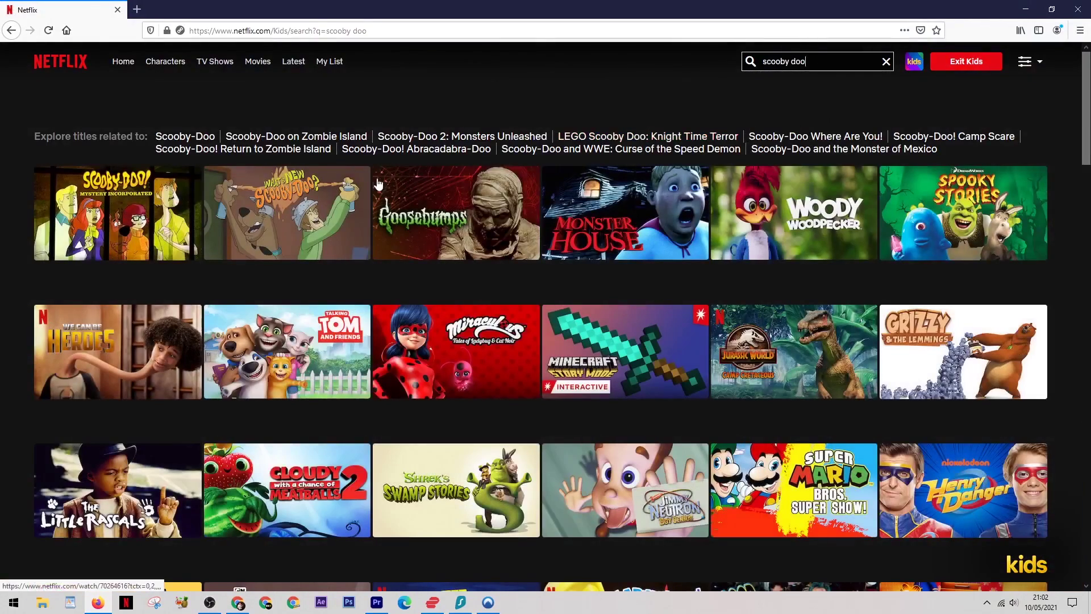
pyautogui.click(122, 220)
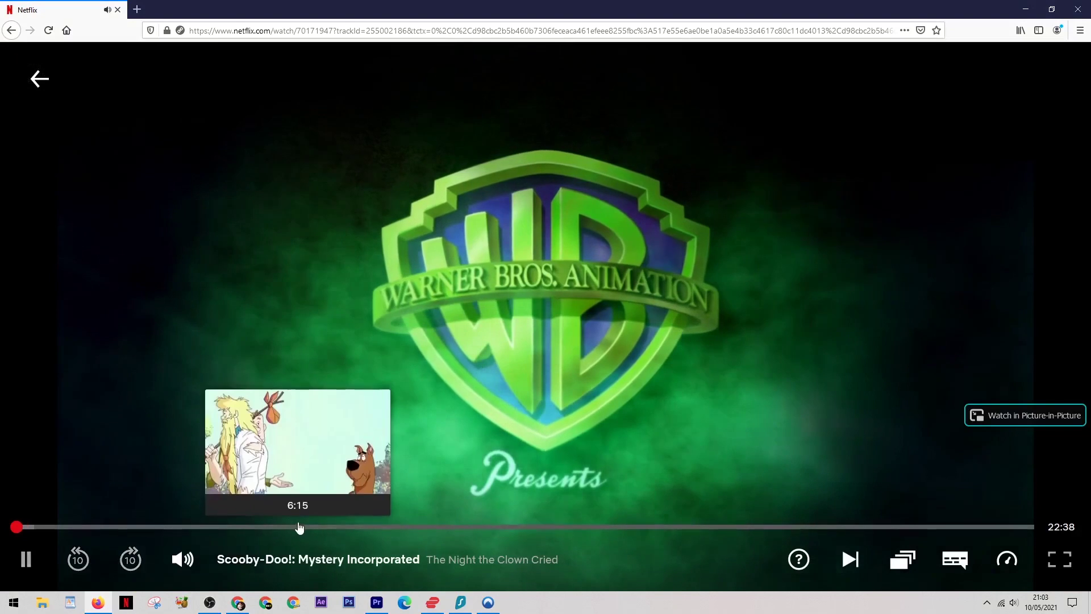
# Skip about six minutes and further into the episode, then show NordVPN's Auto-connect settings
pyautogui.click(298, 527)
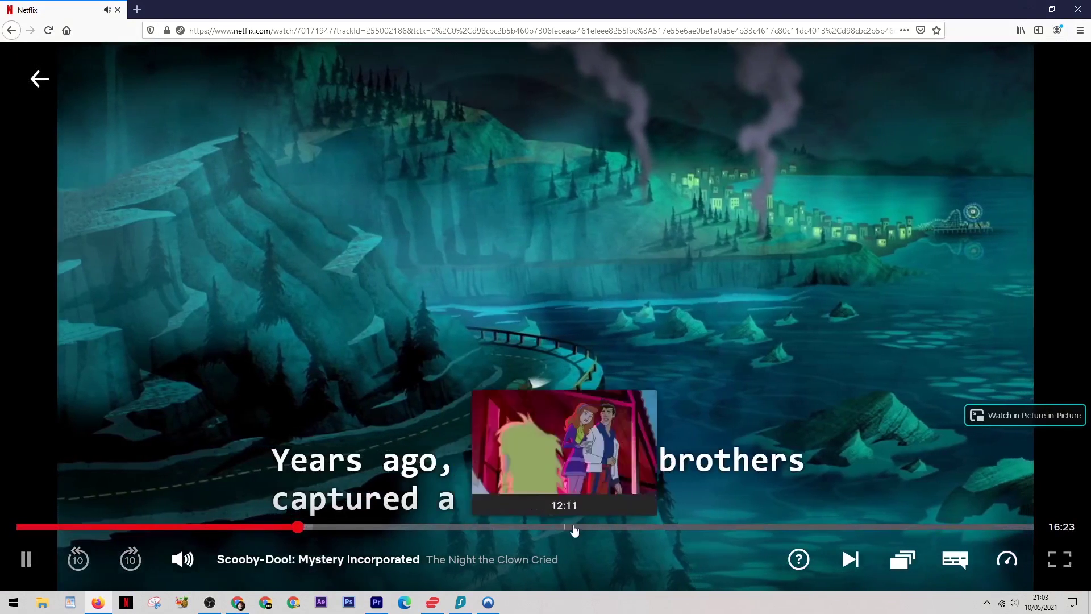
pyautogui.click(587, 526)
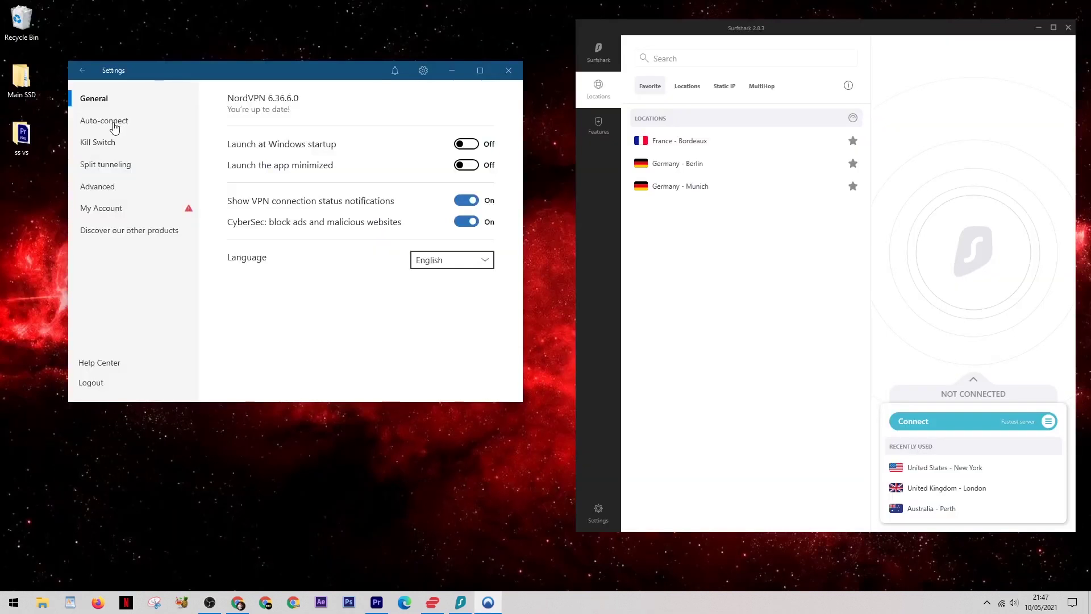
pyautogui.click(114, 125)
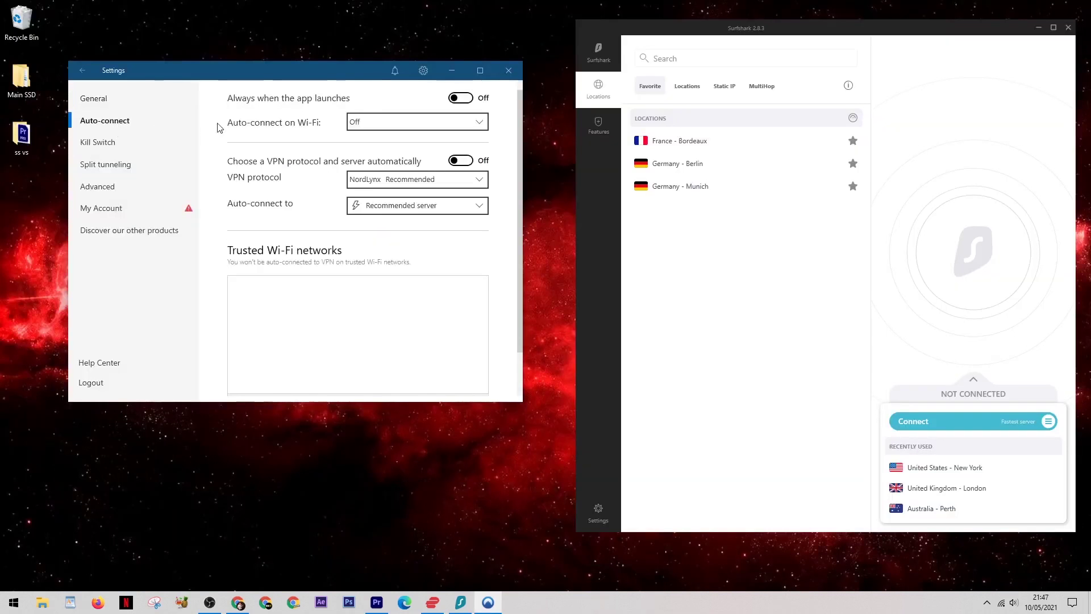
# Review NordVPN's auto-connect protocol list keeping NordLynx, and show Surfshark's Advanced settings
pyautogui.click(477, 183)
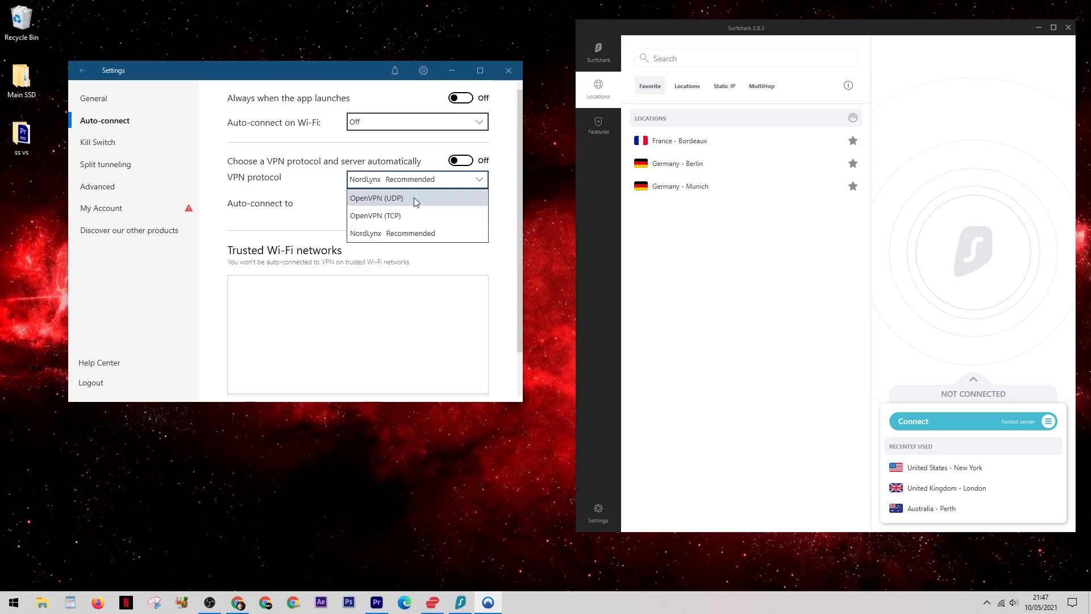
pyautogui.click(413, 157)
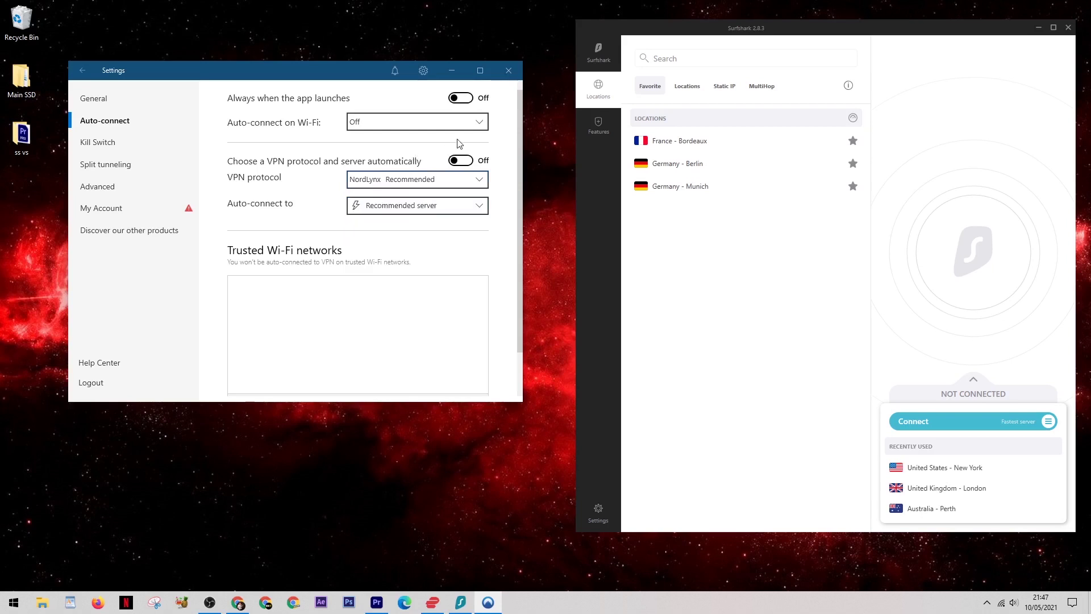
pyautogui.click(597, 511)
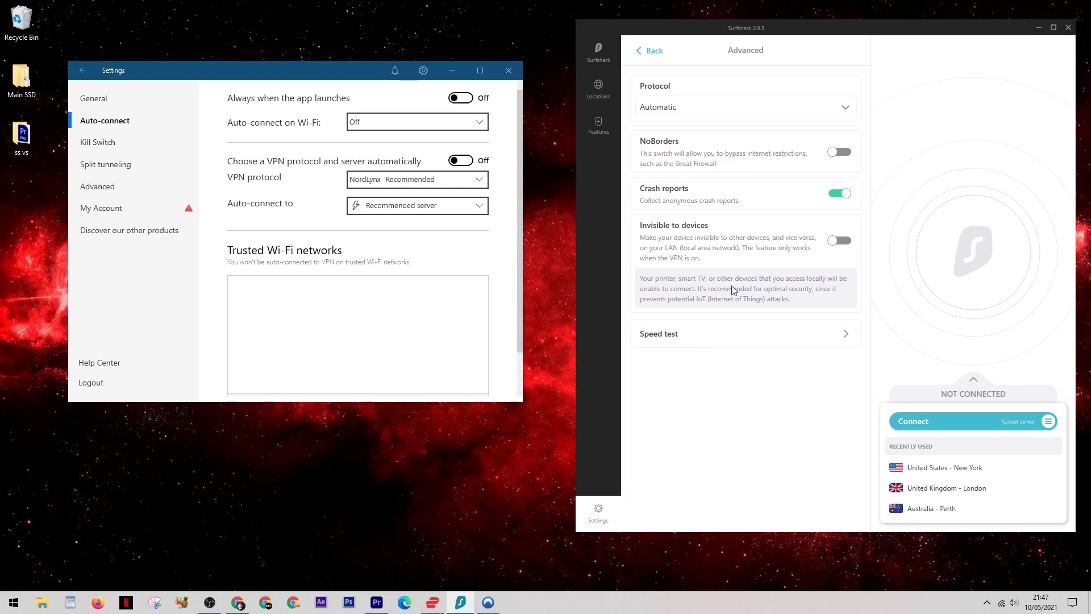
# Expand Surfshark's Protocol dropdown on the Advanced page to list its VPN protocols
pyautogui.click(840, 114)
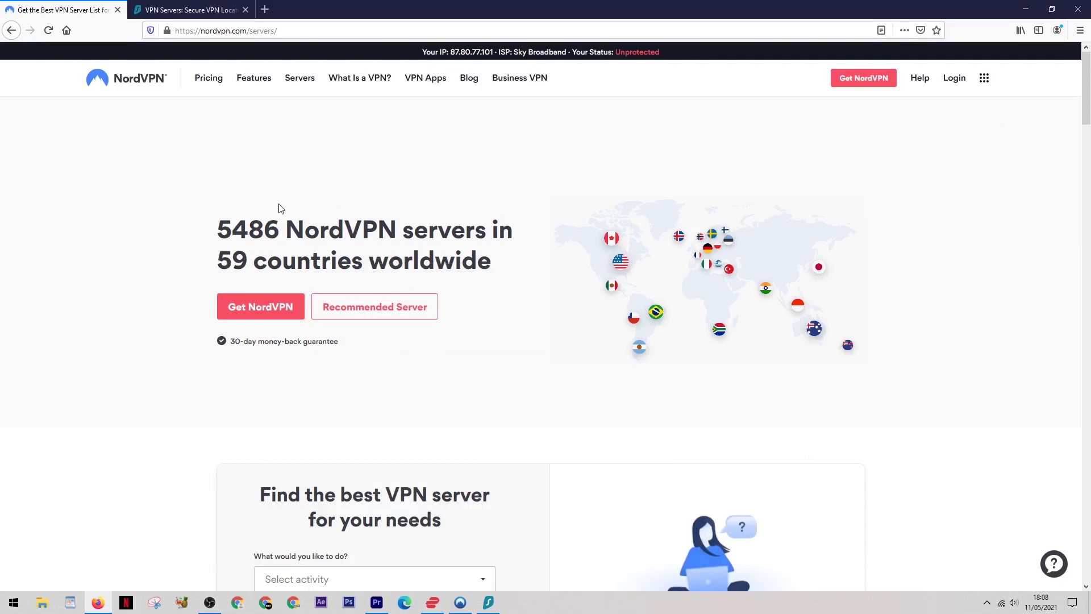
# View Surfshark's servers page in Firefox, listing 3200+ servers in 65 countries
pyautogui.click(162, 11)
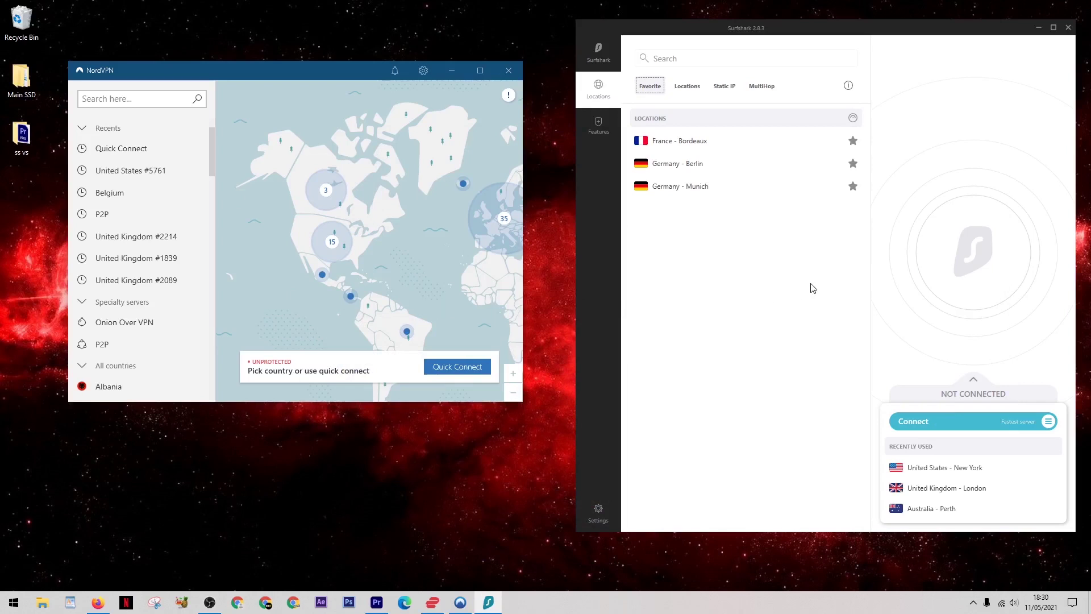
pyautogui.click(212, 144)
pyautogui.moveTo(211, 144)
pyautogui.mouseDown()
pyautogui.moveTo(200, 238)
pyautogui.moveTo(210, 318)
pyautogui.moveTo(212, 148)
pyautogui.mouseUp()
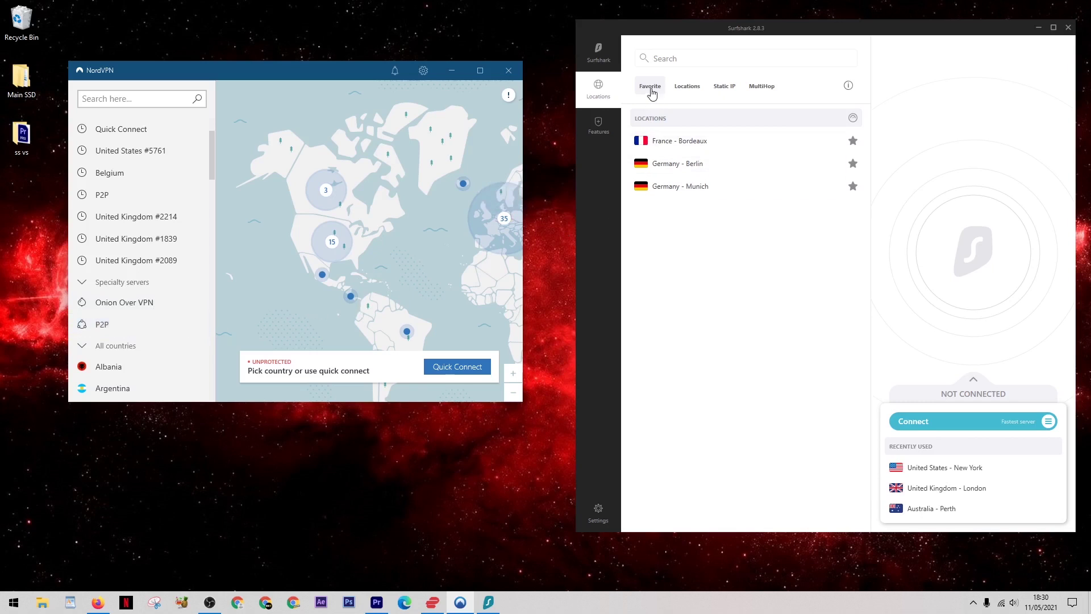
# Browse Surfshark's country, static IP and MultiHop server lists, then bring up NordVPN's General settings
pyautogui.click(685, 90)
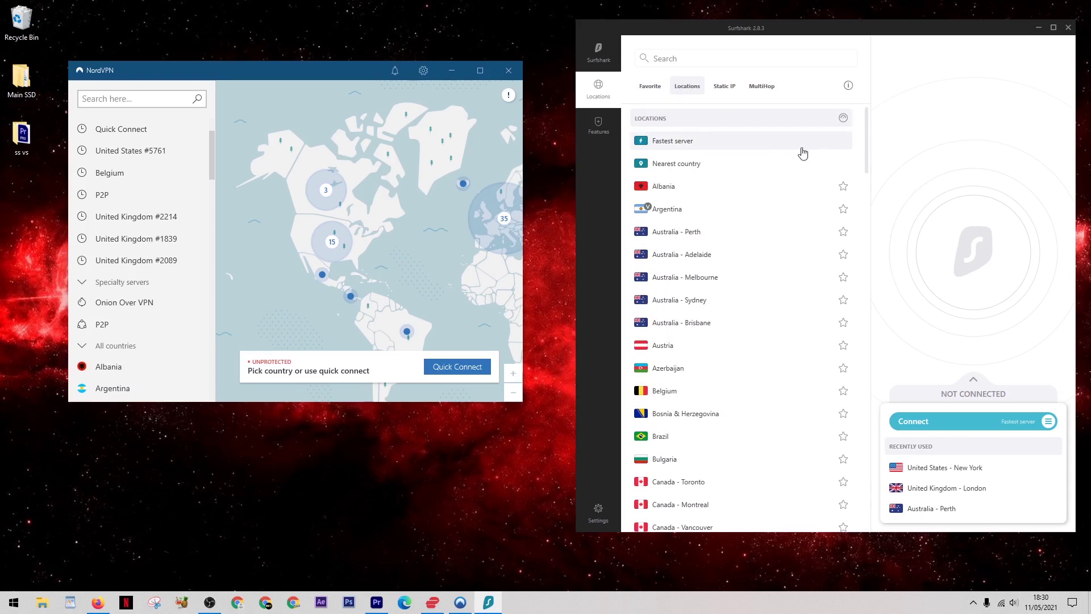
pyautogui.moveTo(865, 141)
pyautogui.mouseDown()
pyautogui.moveTo(865, 244)
pyautogui.moveTo(868, 152)
pyautogui.mouseUp()
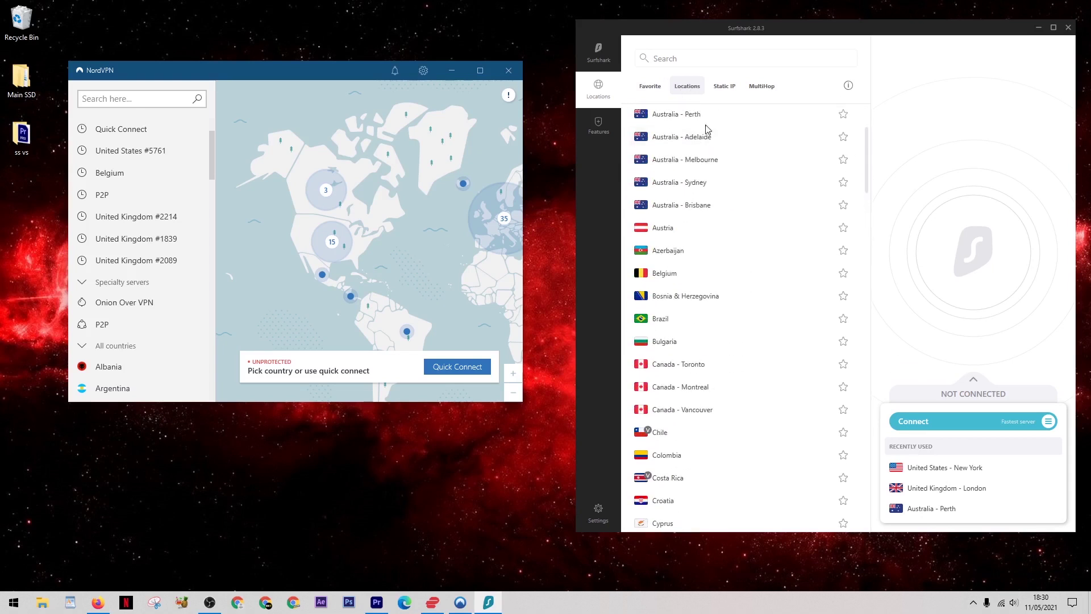
pyautogui.click(732, 88)
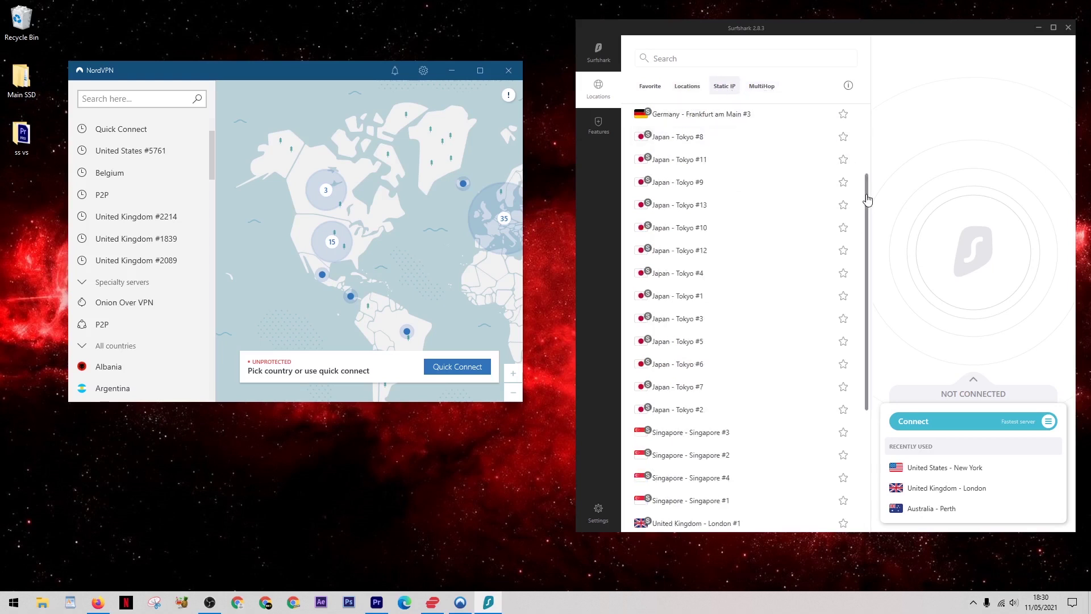
pyautogui.moveTo(867, 198); pyautogui.dragTo(843, 117)
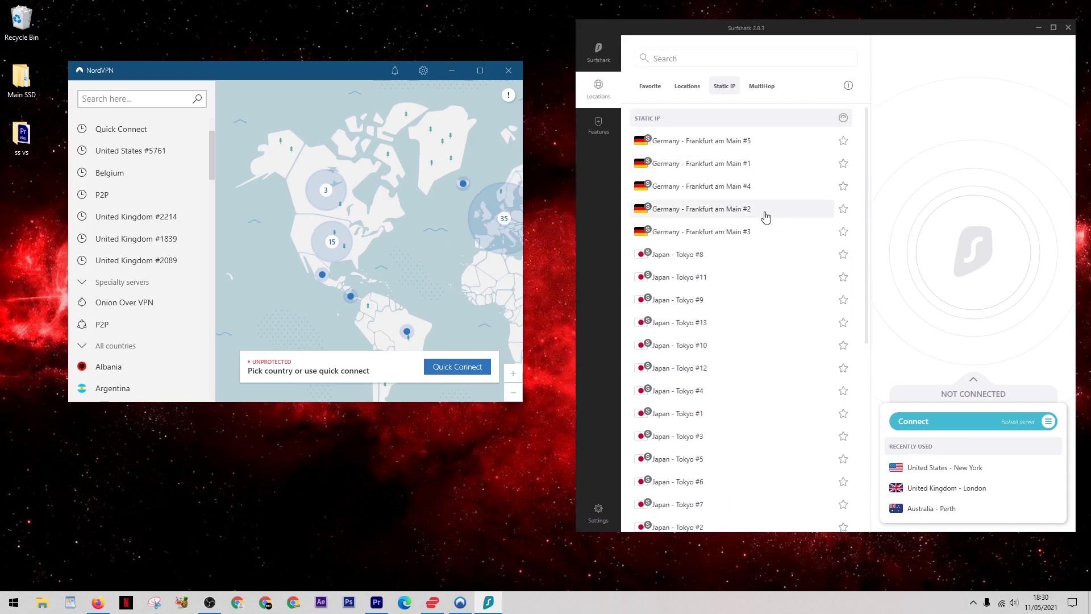
pyautogui.click(756, 91)
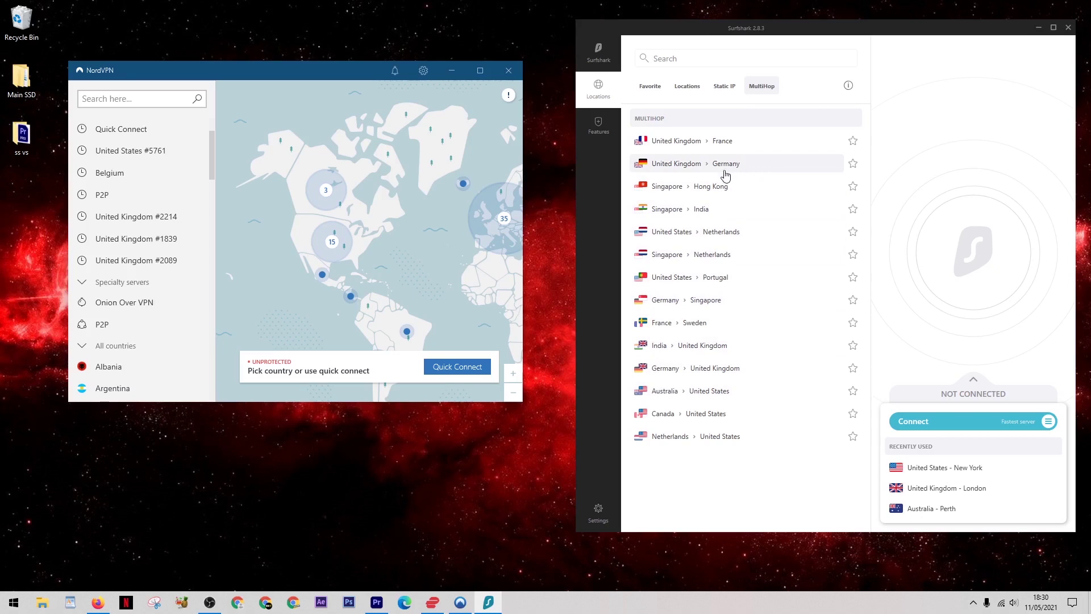
pyautogui.click(424, 72)
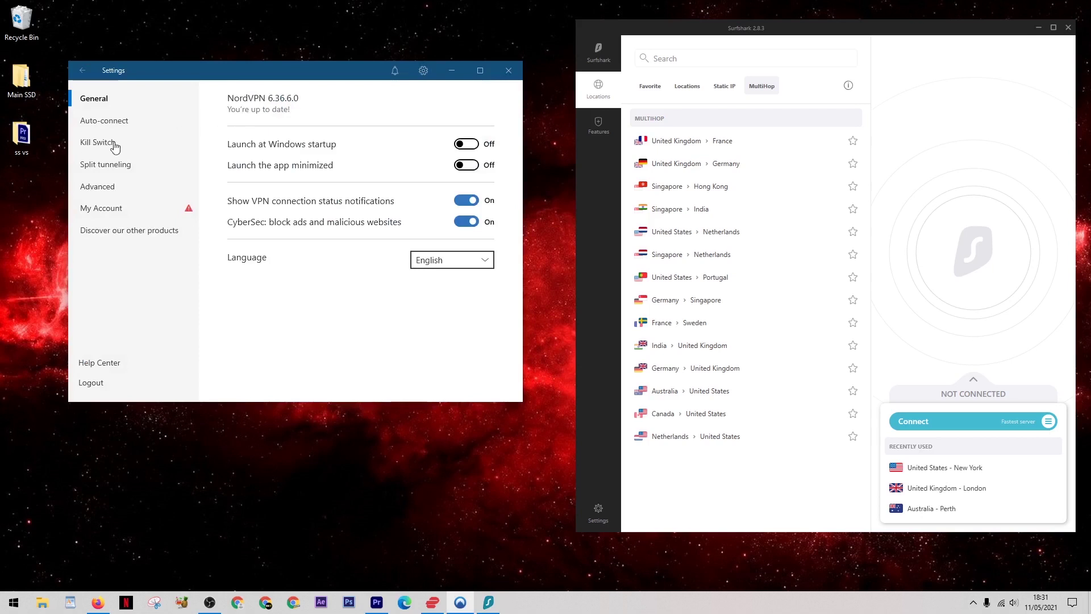
# Show NordVPN's Split tunneling page, switched off, beside Surfshark's Advanced settings with Crash reports on
pyautogui.click(105, 169)
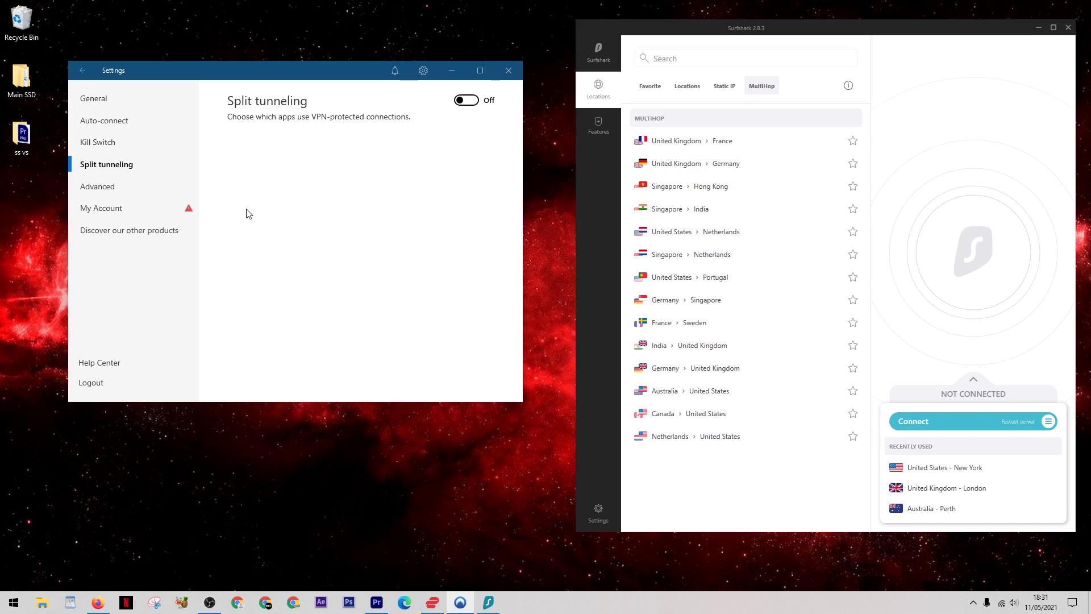
pyautogui.click(602, 508)
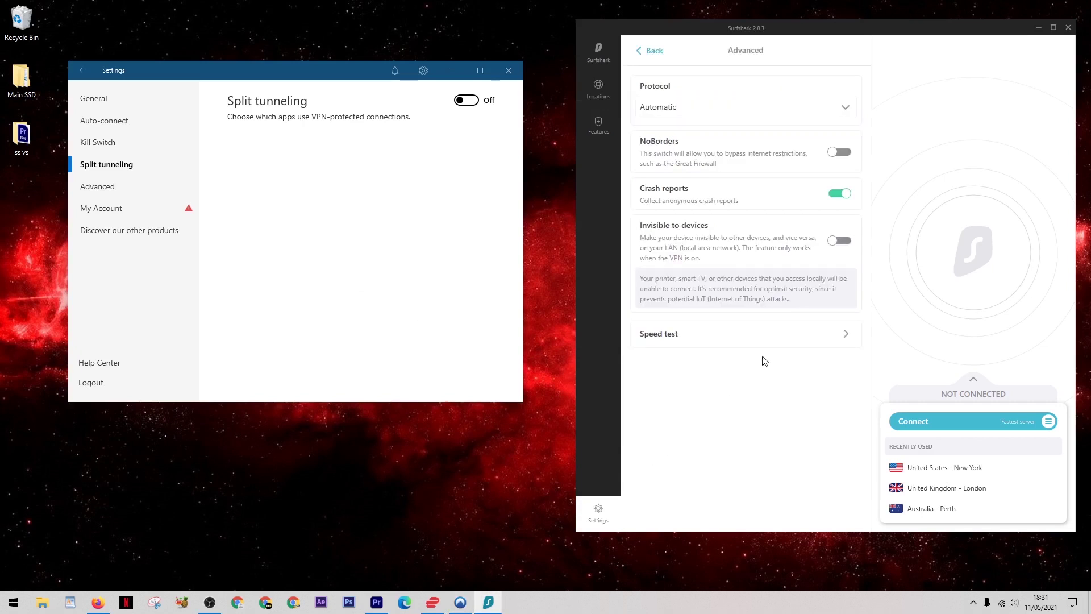
# Preview Surfshark's speed test server list without running it, then show Features with CleanWeb on
pyautogui.click(786, 337)
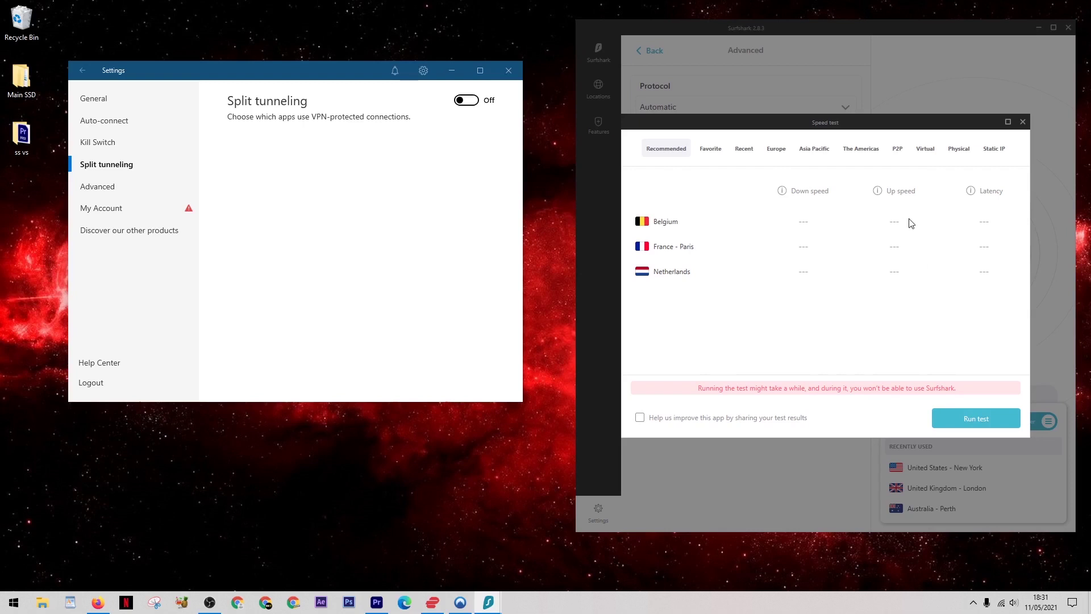
pyautogui.click(1022, 122)
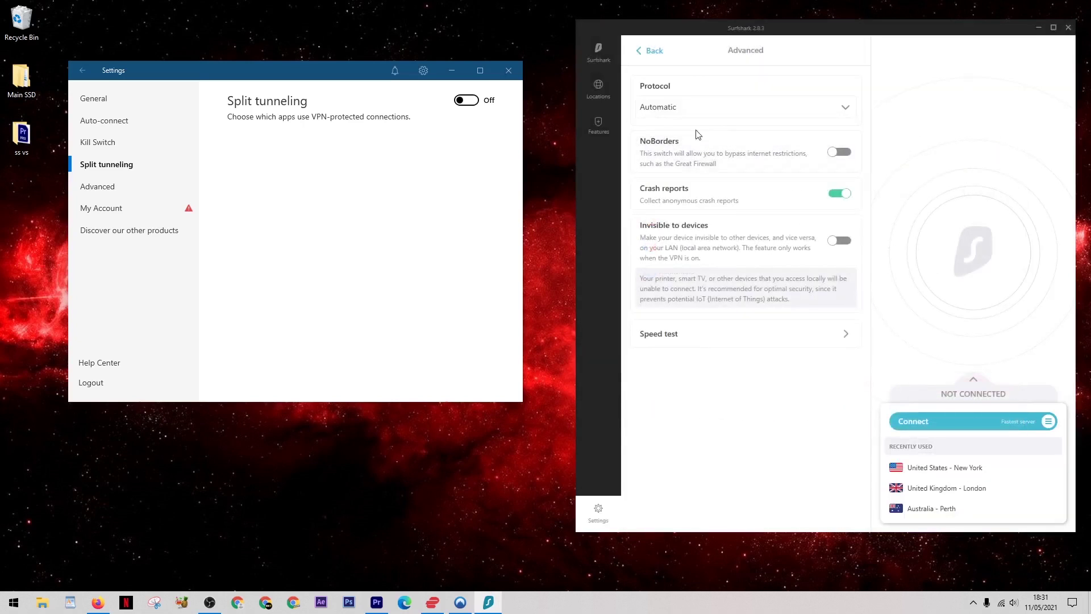
pyautogui.click(604, 131)
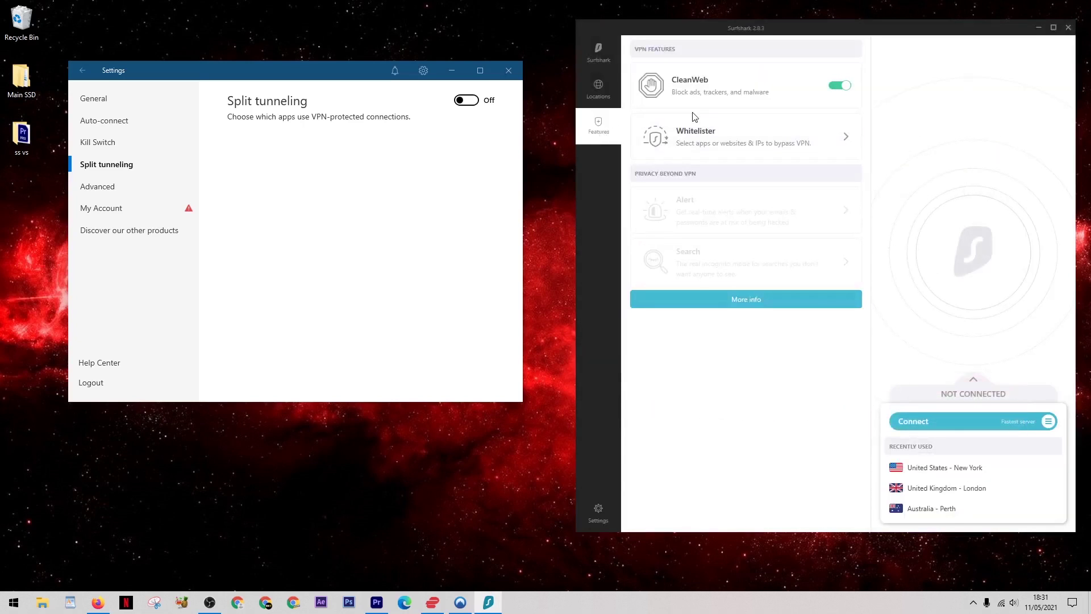